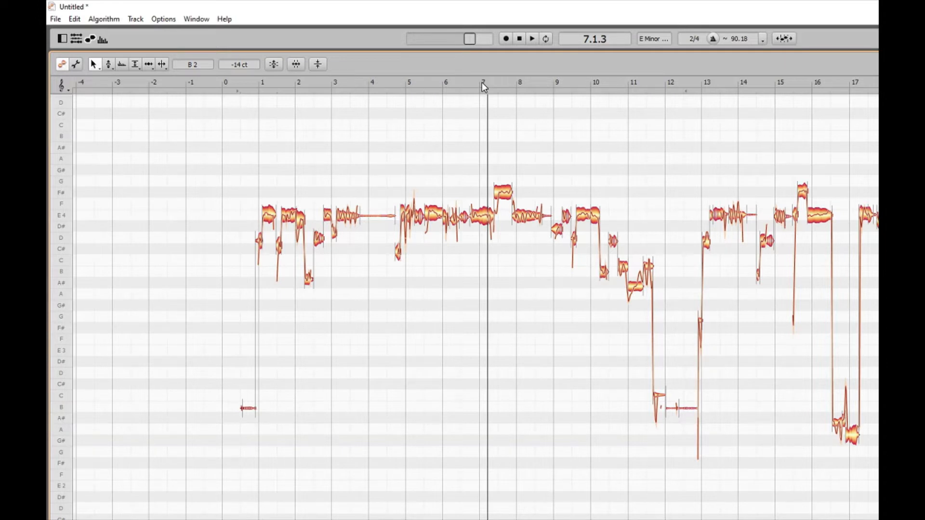
# Cycle through the Pitch, Pitch Modulation and Pitch Drift tools and activate the Formant tool.
pyautogui.press('F2')
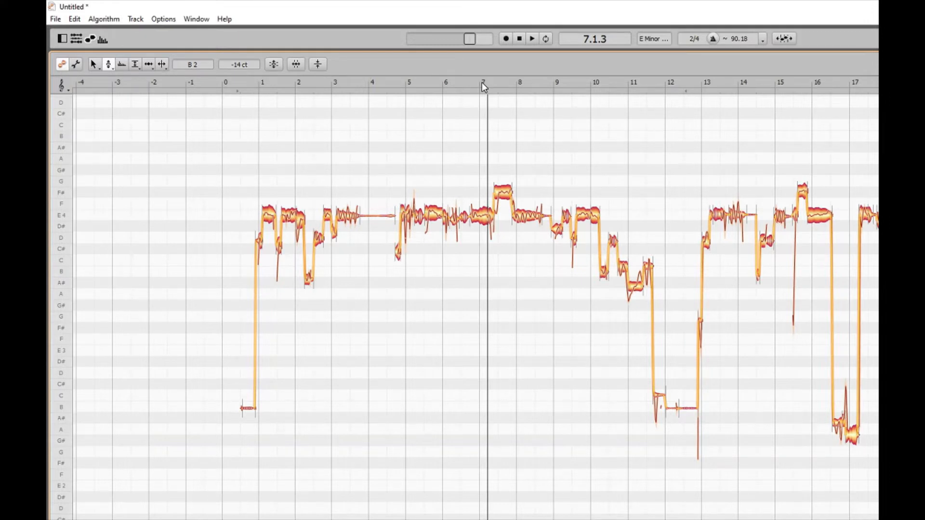
pyautogui.press('F2')
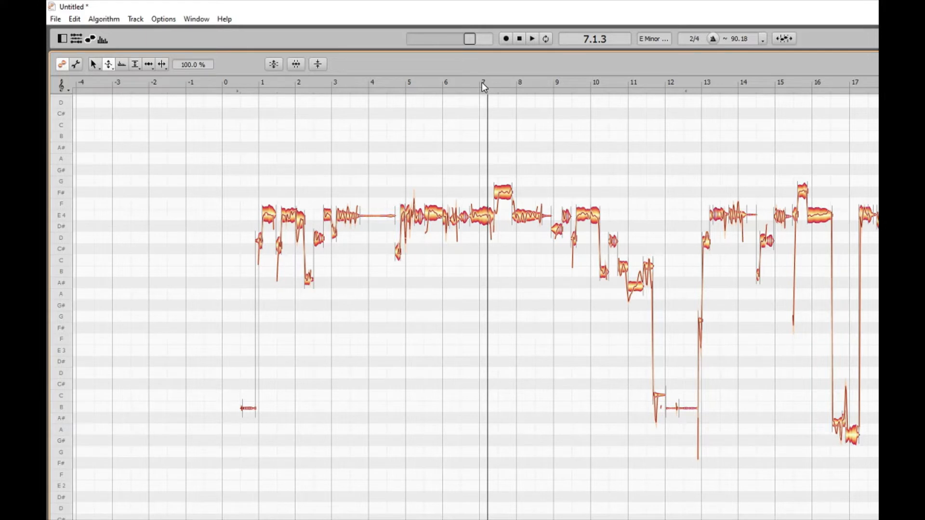
pyautogui.press('F2')
pyautogui.press('F2')
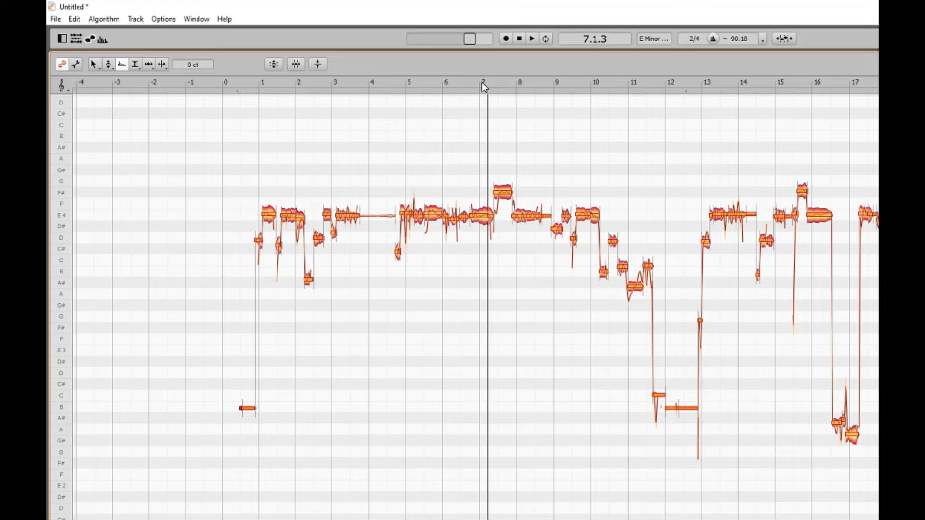
# Activate the Amplitude tool, followed by the Timing tool and its Time Handle and Attack Speed variants.
pyautogui.press('F4')
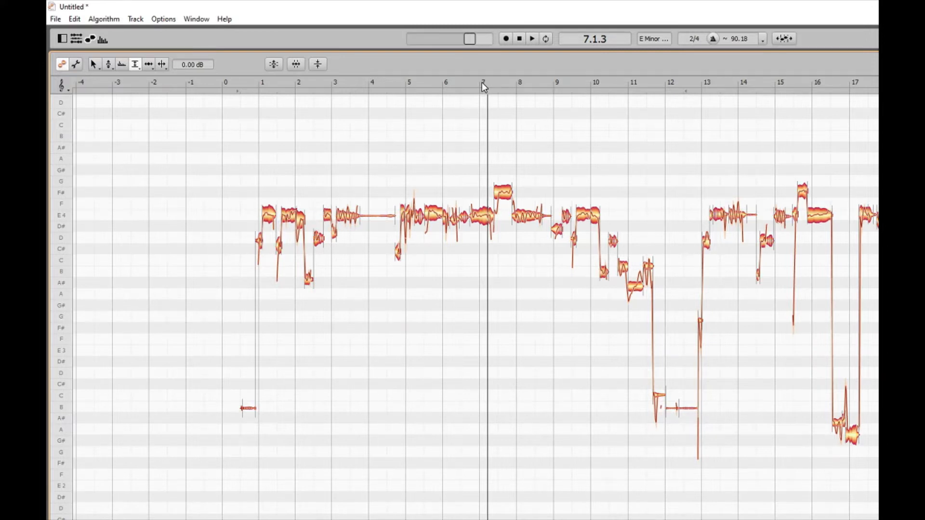
pyautogui.press('F5')
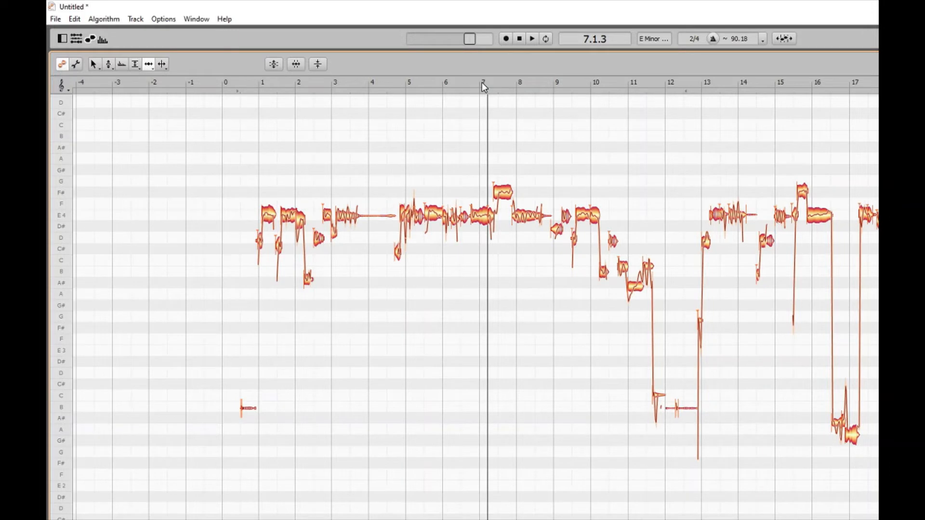
pyautogui.press('F5')
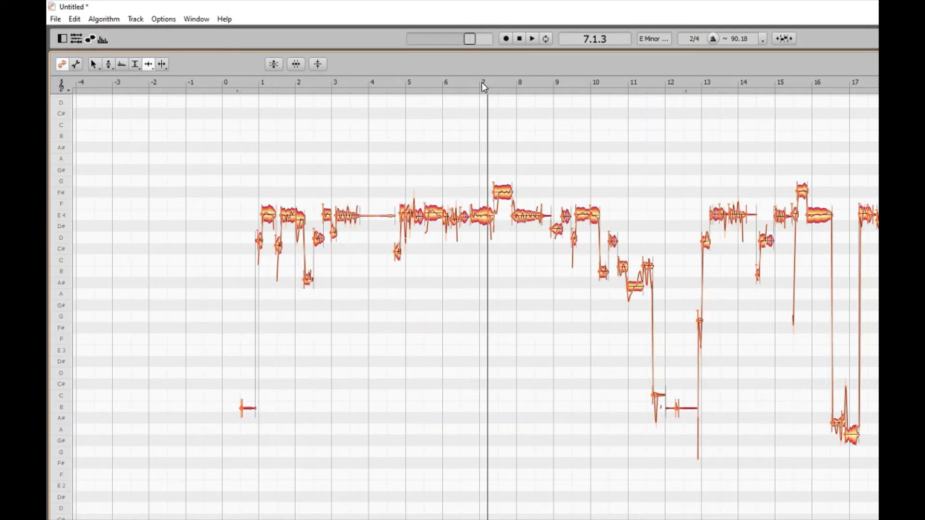
pyautogui.press('F5')
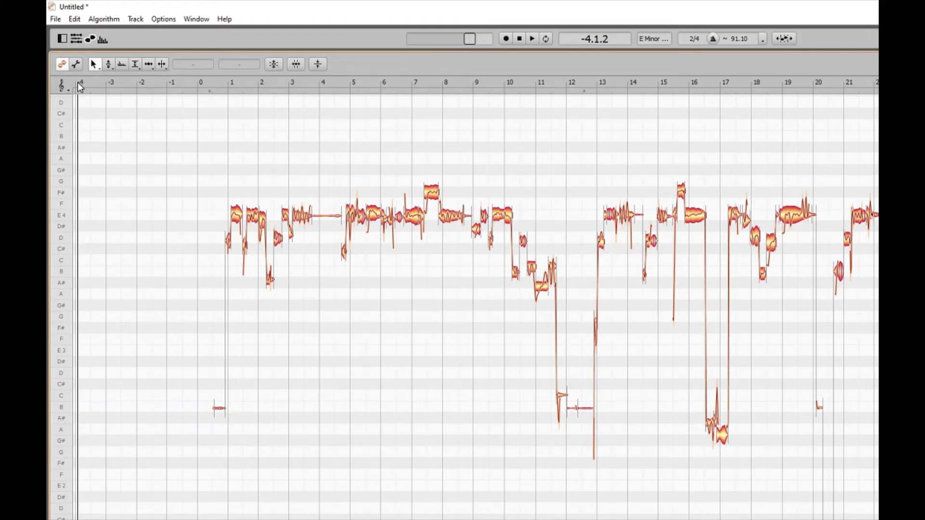
# Activate the Note Separation tool and its Separation Type variant, and return to the Main tool.
pyautogui.press('F6')
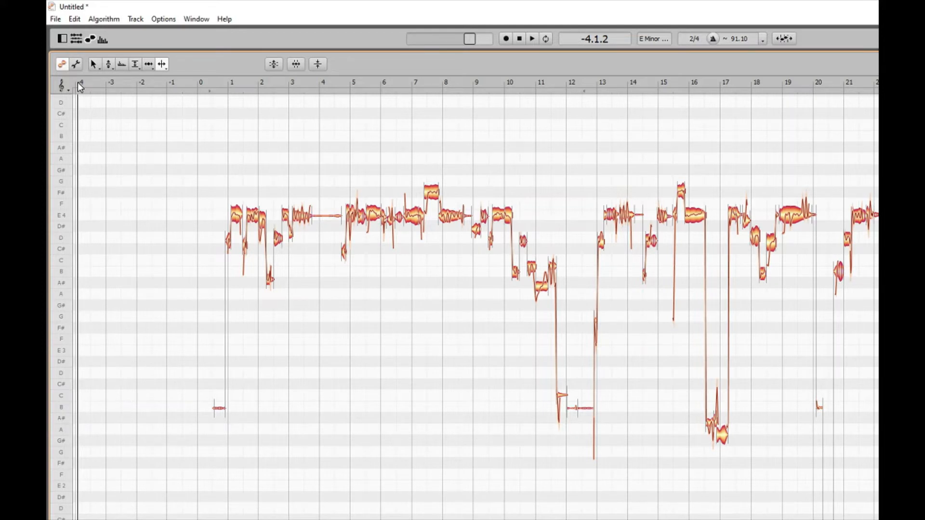
pyautogui.press('F6')
pyautogui.press('F4')
pyautogui.press('F4')
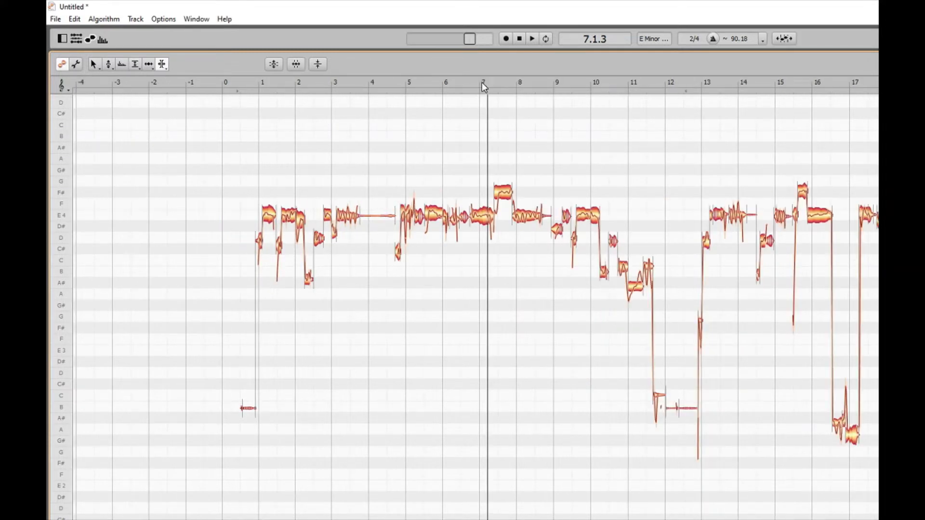
pyautogui.press('F1')
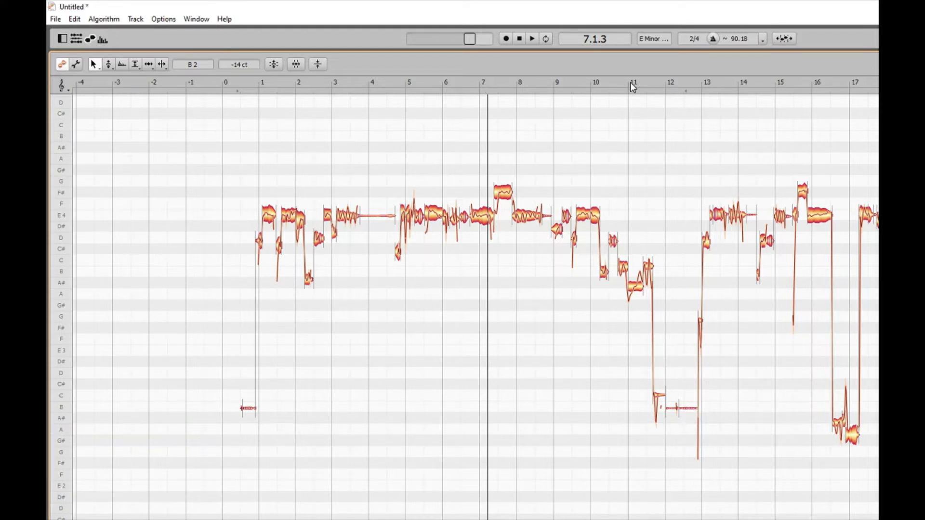
# Play briefly from bar 7 and stop, select the E4 note at bar 7 and play only that selection.
pyautogui.click(484, 86)
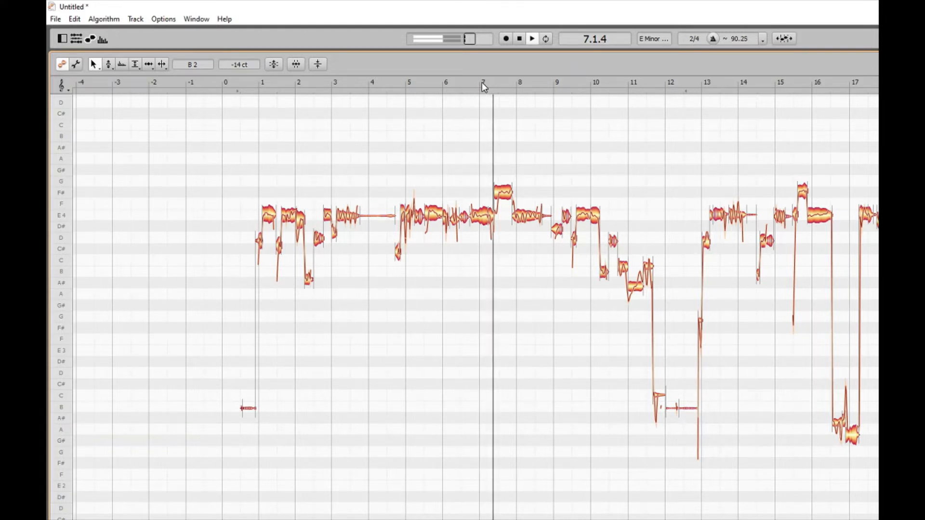
pyautogui.press('space')
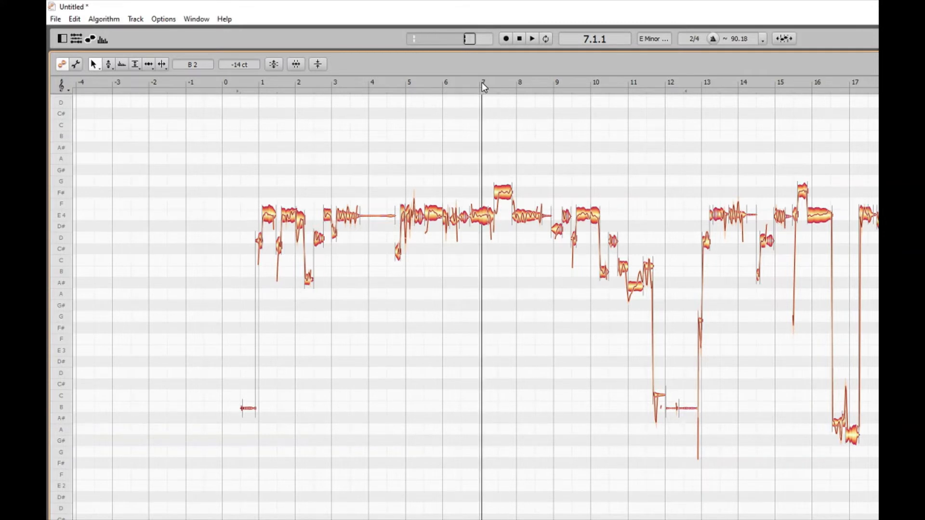
pyautogui.click(483, 213)
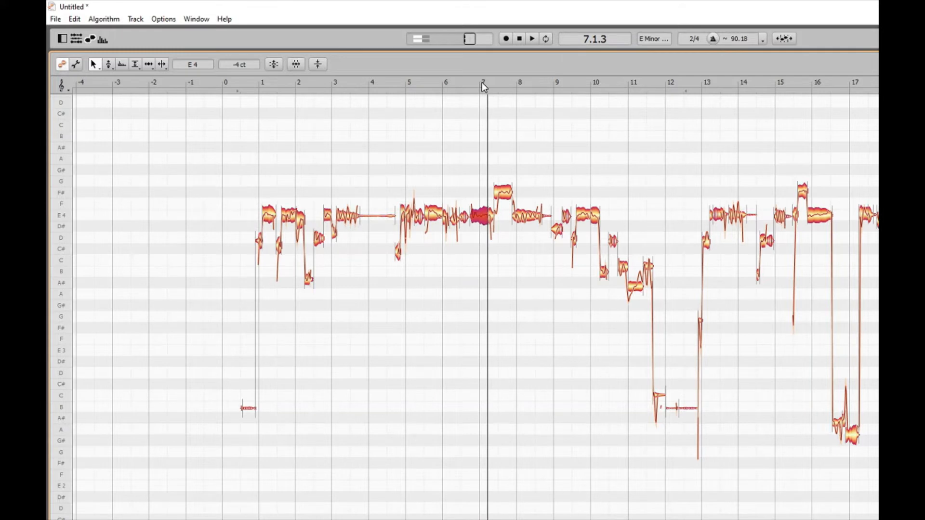
pyautogui.hotkey('alt', 'space')
# Raise the selected note by semitones to F#4 and lower it back to E4.
pyautogui.press('Up')
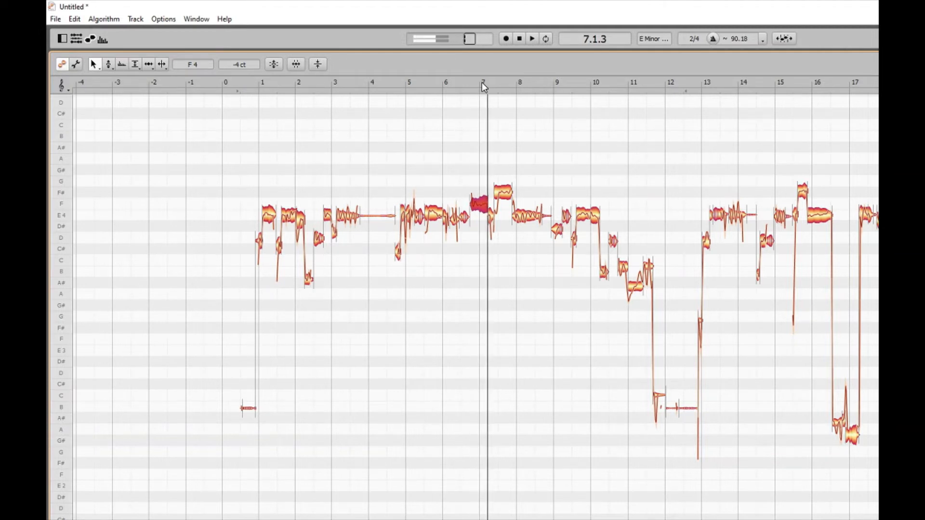
pyautogui.press('Up')
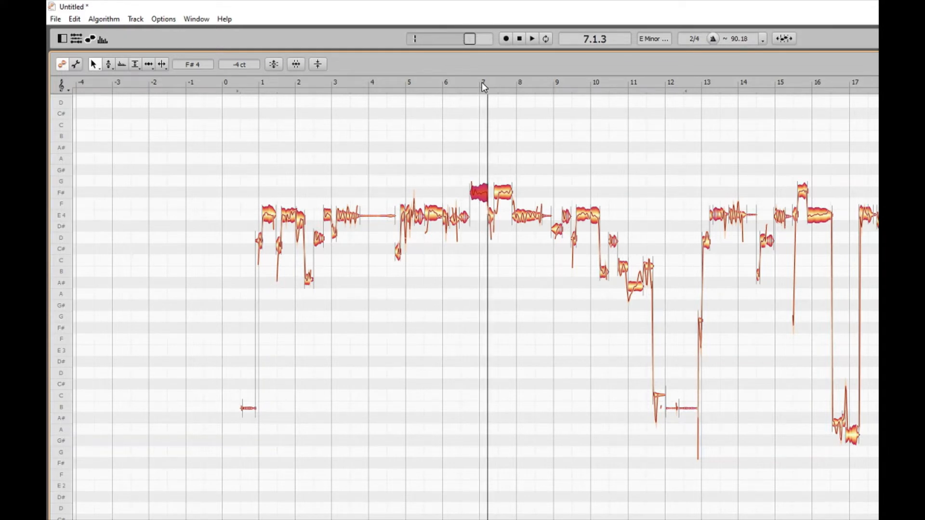
pyautogui.press('Down')
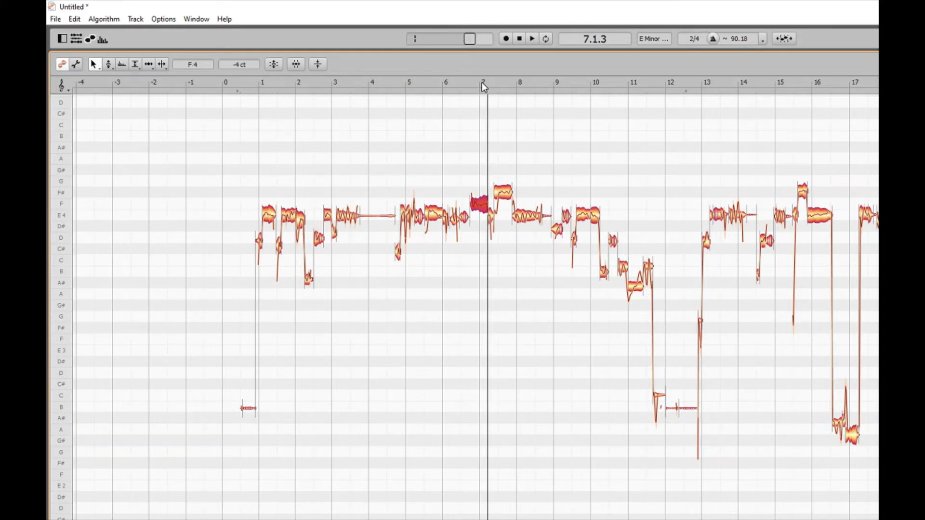
pyautogui.press('Down')
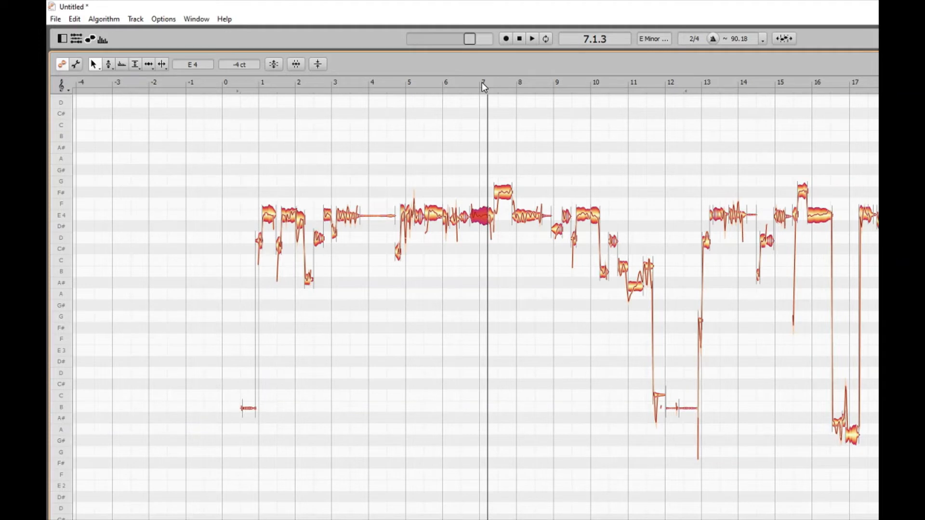
# Fine-tune the selected E4 note up and down in cents until its deviation is 0 ct.
pyautogui.hotkey('alt', 'Up')
pyautogui.hotkey('alt', 'Up')
pyautogui.hotkey('alt', 'Up')
pyautogui.hotkey('alt', 'Up')
pyautogui.hotkey('alt', 'Up')
pyautogui.hotkey('alt', 'Up')
pyautogui.hotkey('alt', 'Up')
pyautogui.hotkey('alt', 'Up')
pyautogui.hotkey('alt', 'Up')
pyautogui.hotkey('alt', 'Down')
pyautogui.hotkey('alt', 'Down')
pyautogui.hotkey('alt', 'Down')
pyautogui.hotkey('alt', 'Down')
pyautogui.hotkey('alt', 'Down')
pyautogui.hotkey('alt', 'Down')
# Set the selected note's pitch to F4 by entering the note name.
pyautogui.press('p')
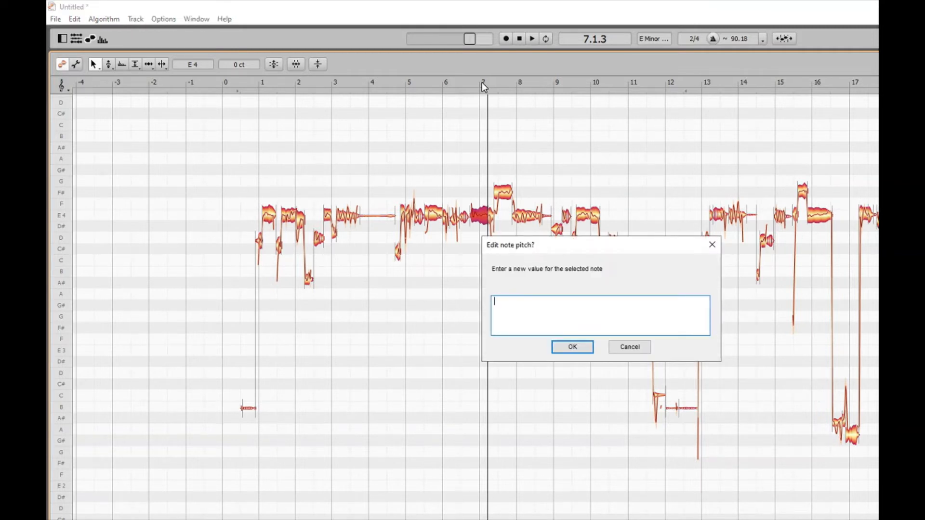
pyautogui.write('f4')
pyautogui.press('Return')
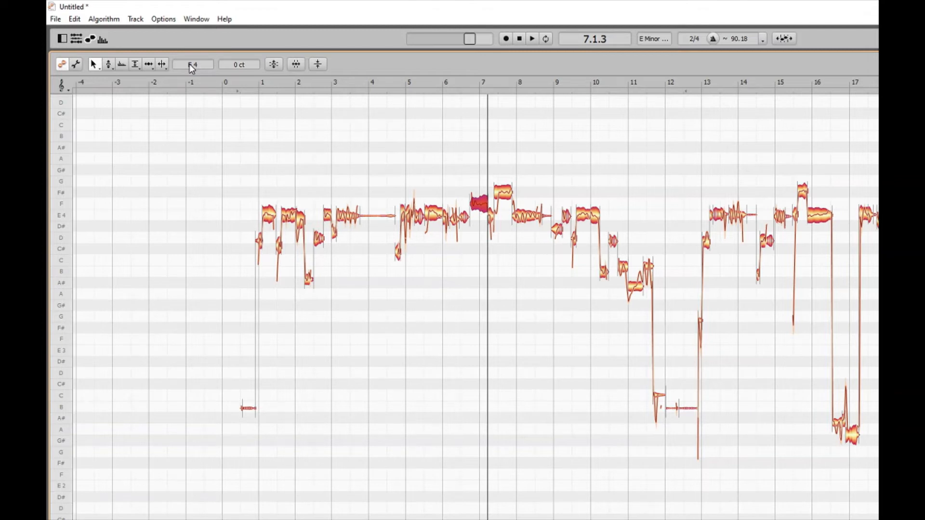
# Set the selected F4 note's cents deviation to -10 ct.
pyautogui.click(190, 64)
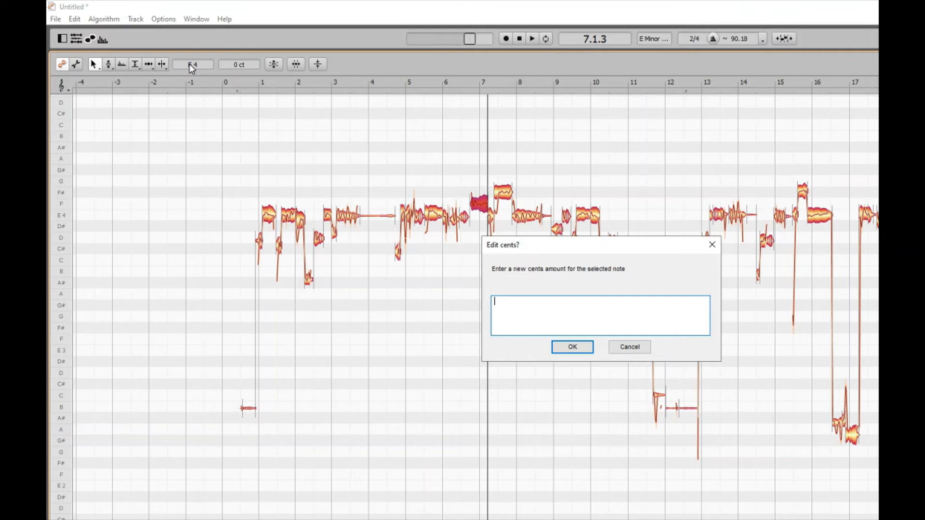
pyautogui.write('-')
pyautogui.write('0')
pyautogui.press('Return')
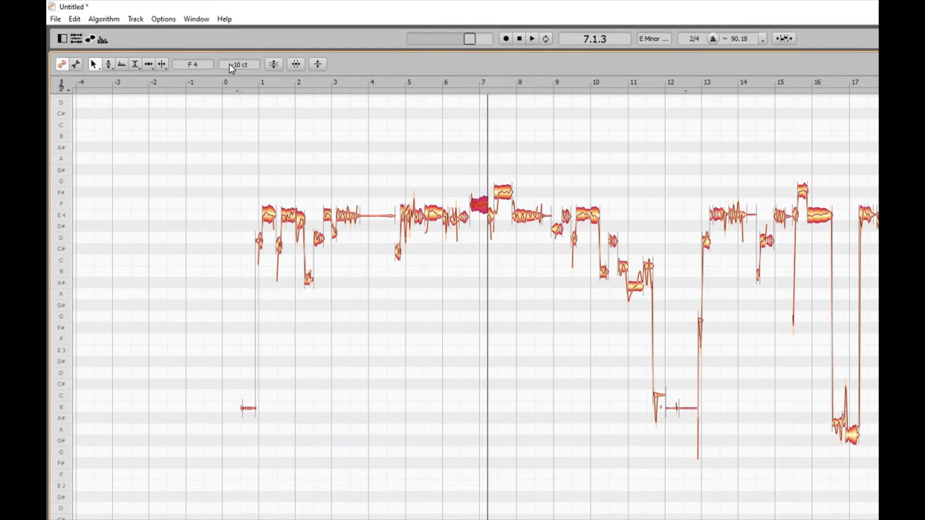
# Use the Formant tool to raise the selected note's formants in steps to +700 ct.
pyautogui.press('F3')
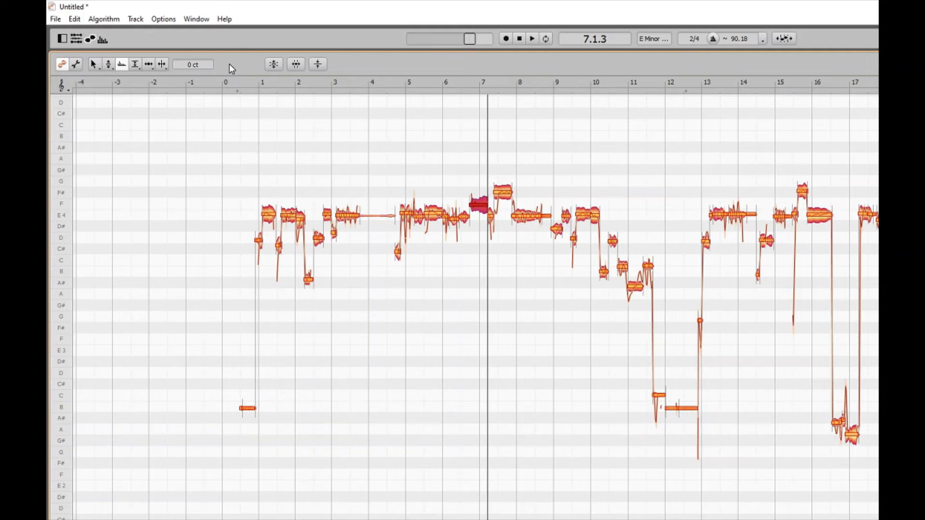
pyautogui.press('Up')
pyautogui.press('Up')
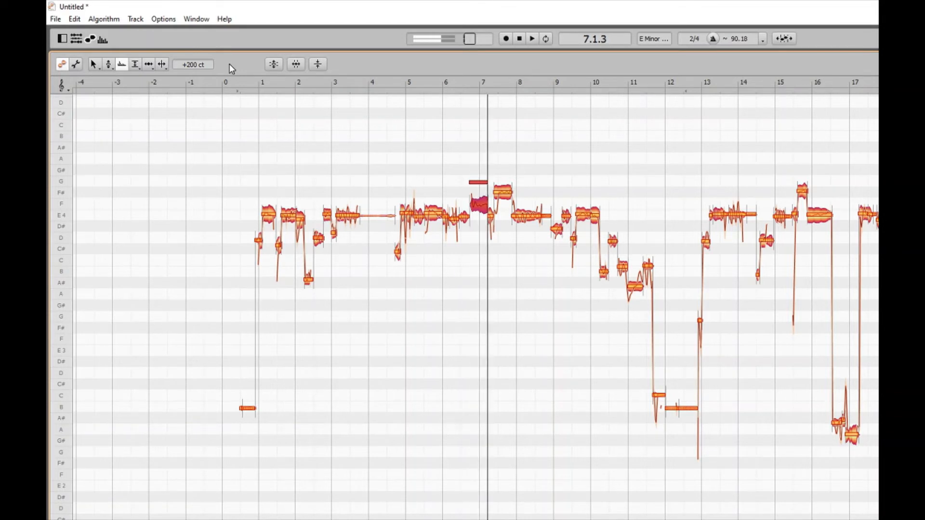
pyautogui.press('Up')
pyautogui.press('Up')
pyautogui.press('Up')
pyautogui.press('Up')
pyautogui.press('Up')
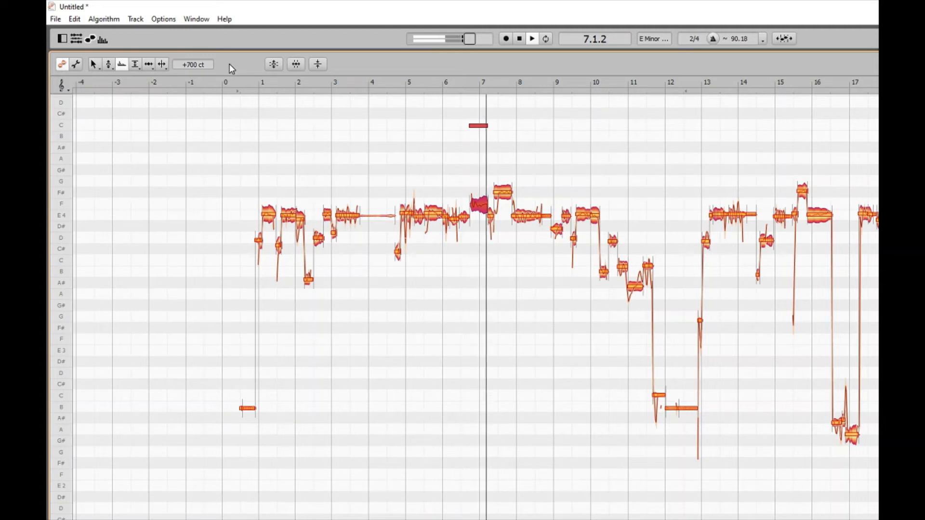
# Lower the selected note's formants in steps back to 0 ct.
pyautogui.press('Down')
pyautogui.press('Down')
pyautogui.press('Down')
pyautogui.press('Down')
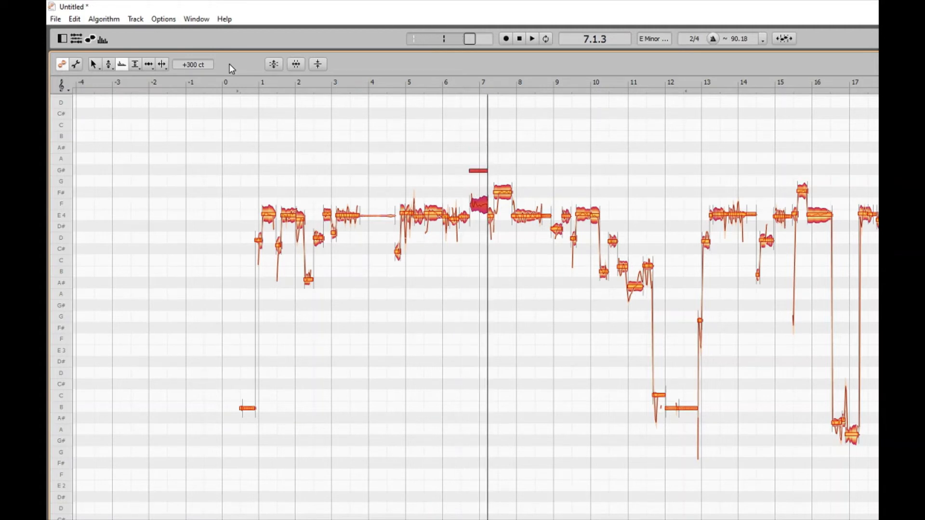
pyautogui.press('Down')
pyautogui.press('Down')
pyautogui.press('Down')
# Try to set the selected note's formant shift to 30 ct by entering the value.
pyautogui.press('Return')
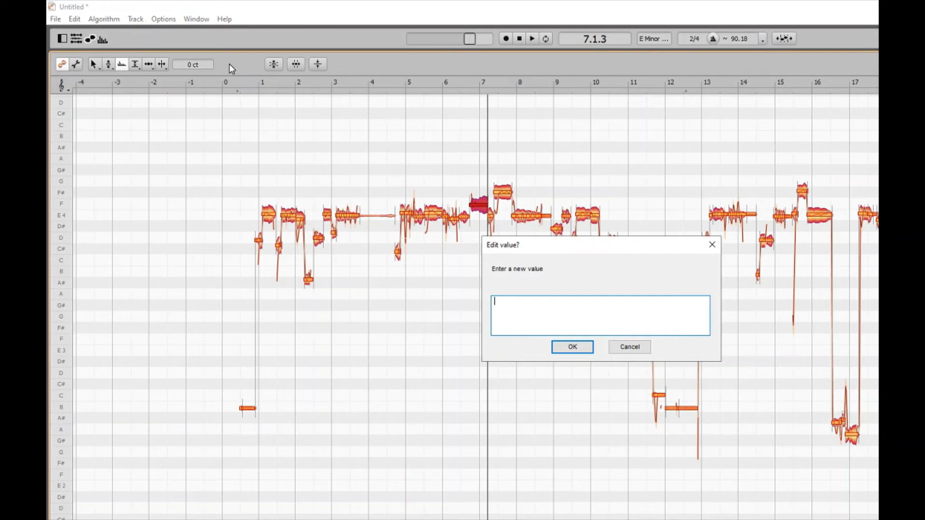
pyautogui.write('30')
pyautogui.press('Return')
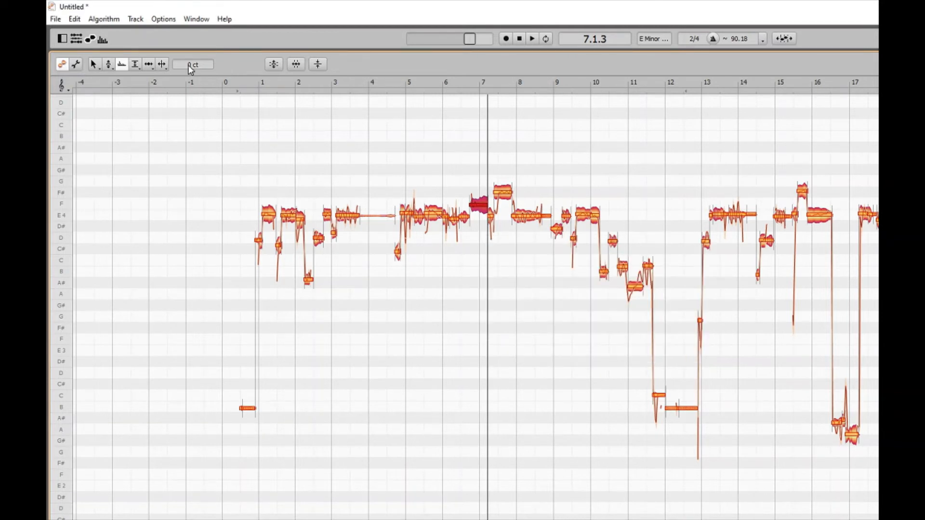
pyautogui.moveTo(189, 67); pyautogui.dragTo(189, 64)
# Use the Amplitude tool to raise the selected note to +6 dB, play it, and lower its level back again.
pyautogui.press('F4')
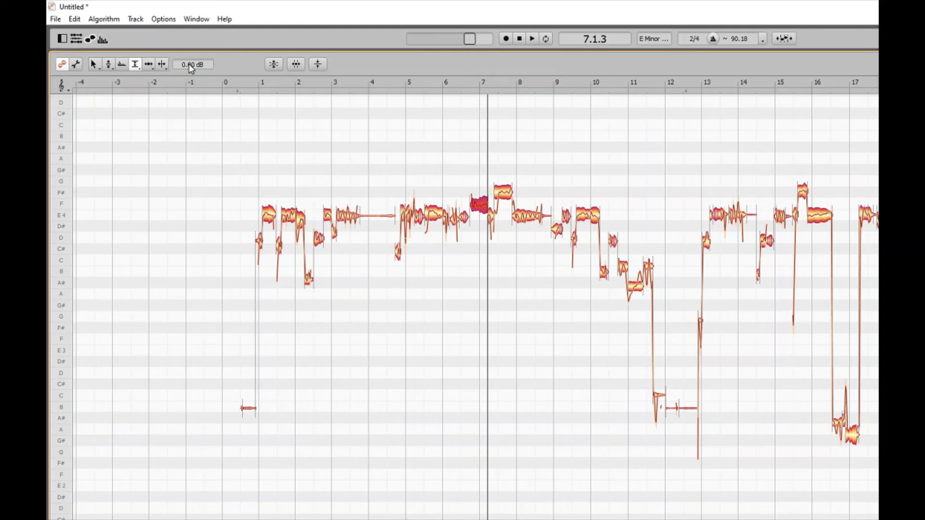
pyautogui.scroll(1, 191, 68)
pyautogui.scroll(5, 191, 68)
pyautogui.press('space')
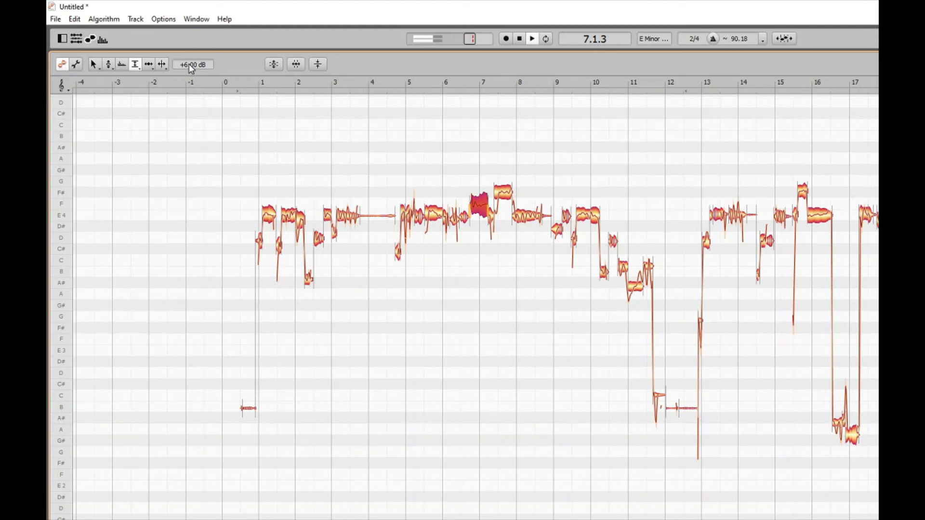
pyautogui.scroll(-4, 191, 68)
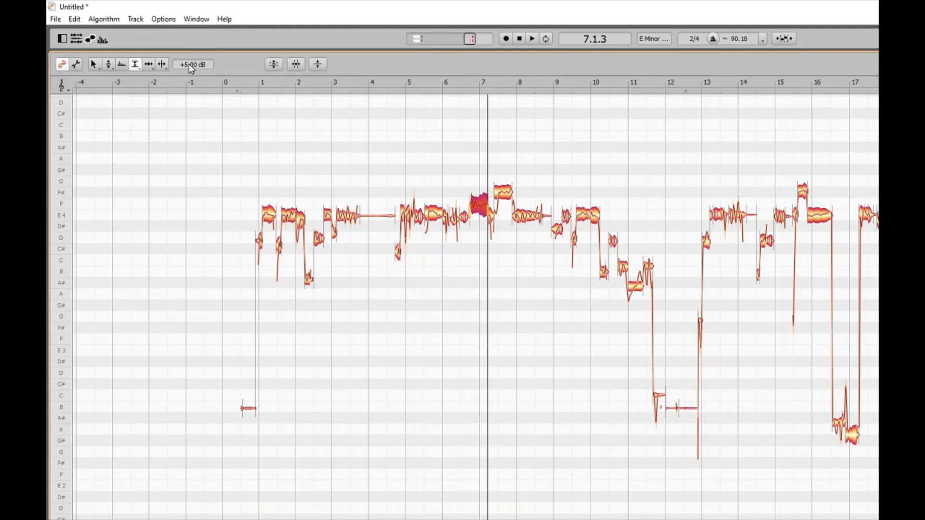
pyautogui.scroll(-2, 191, 68)
# Return to the Main tool and move the selection note by note to the long E4 note between bars 9 and 10.
pyautogui.press('F1')
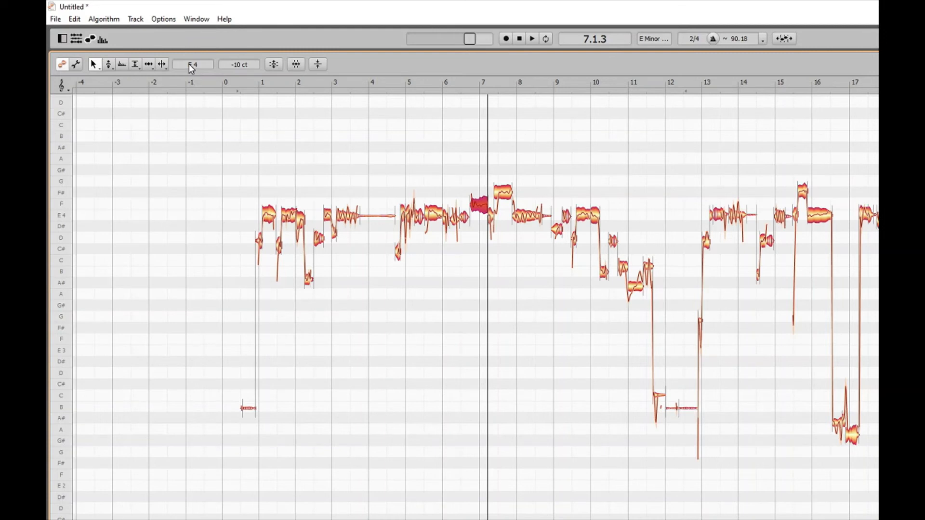
pyautogui.press('Right')
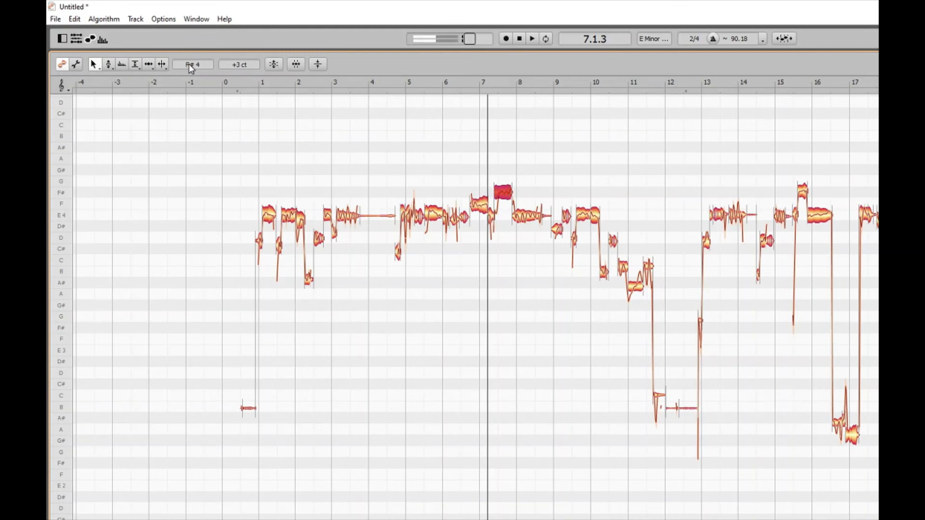
pyautogui.press('Right')
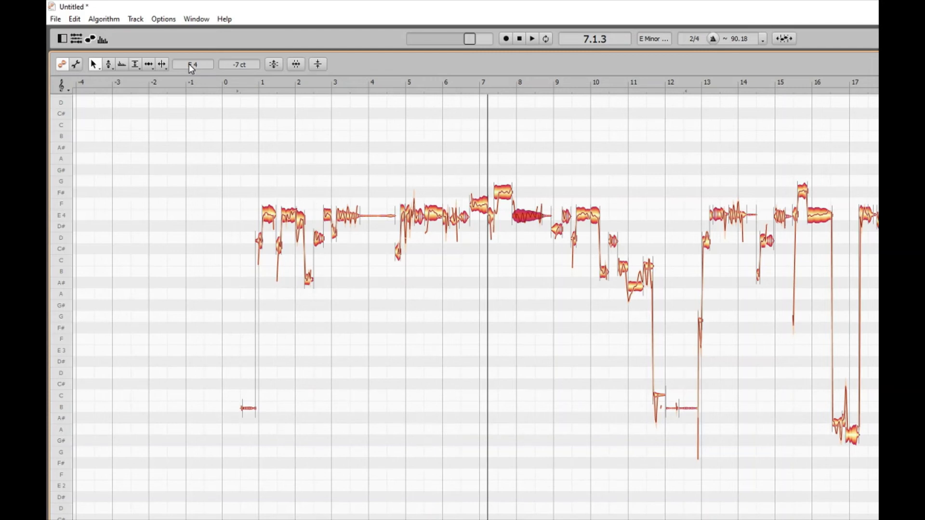
pyautogui.press('Right')
pyautogui.press('Right')
pyautogui.press('Right')
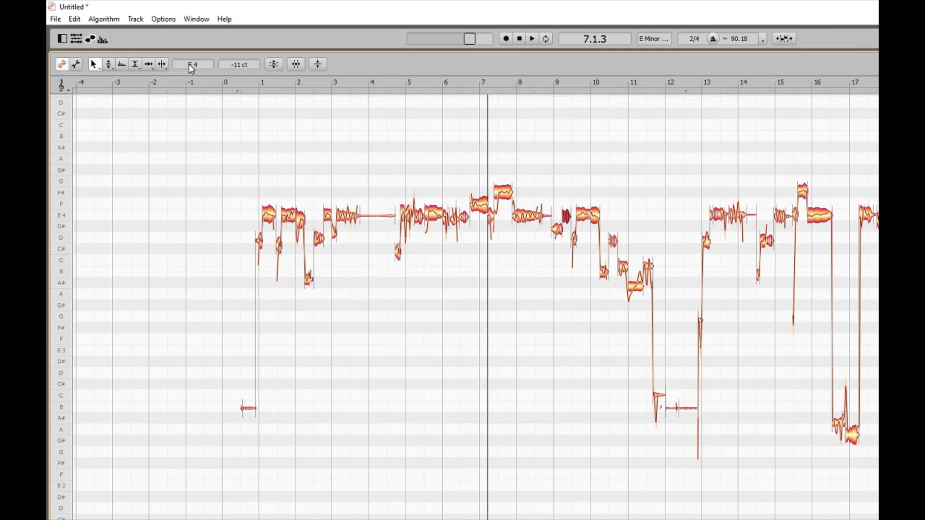
pyautogui.press('Right')
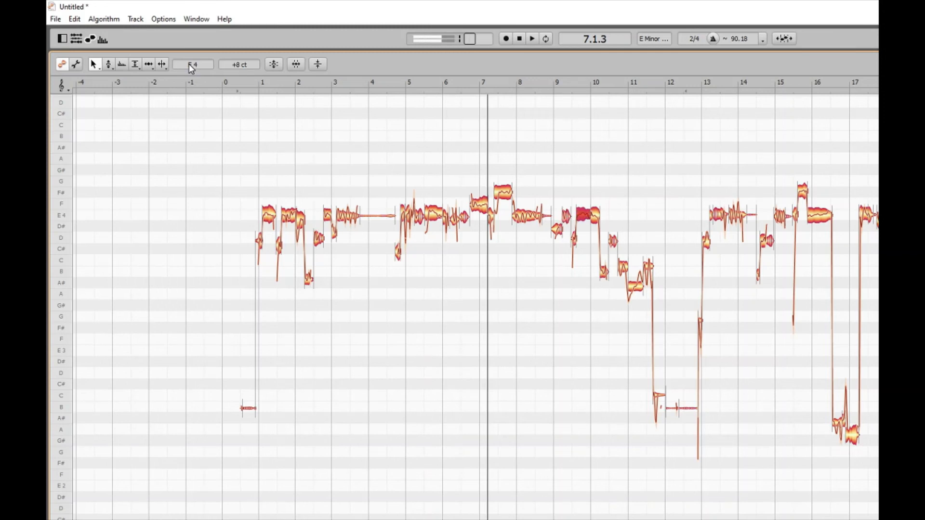
# Use the Amplitude tool to raise the long E4 note between bars 9 and 10 to +6 dB.
pyautogui.press('Right')
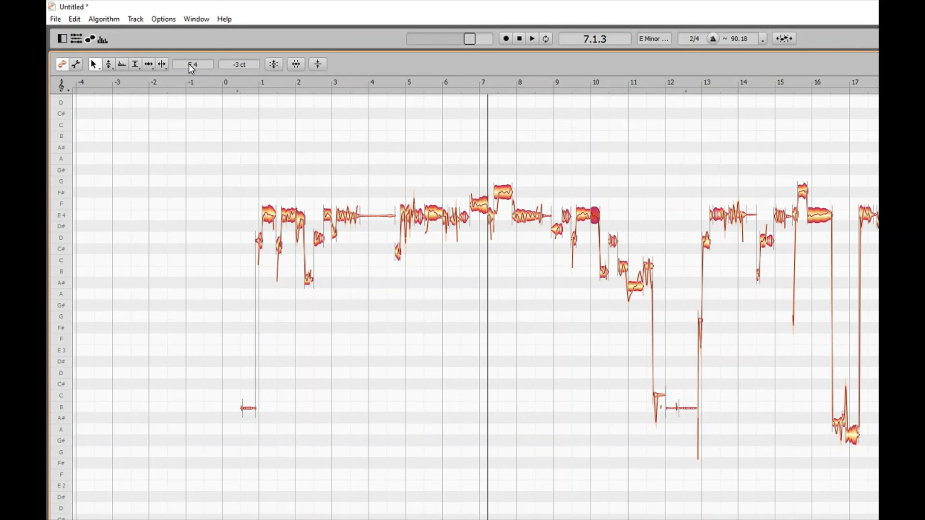
pyautogui.press('F4')
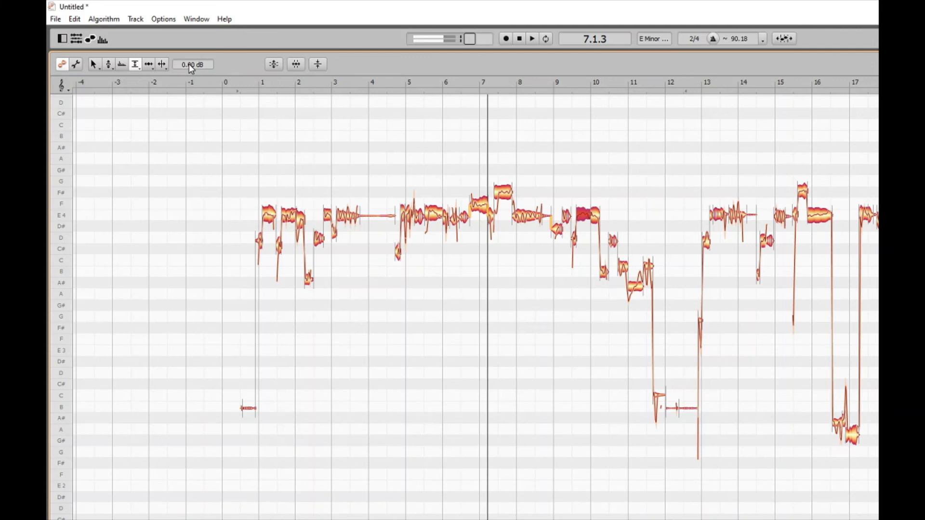
pyautogui.scroll(6, 191, 66)
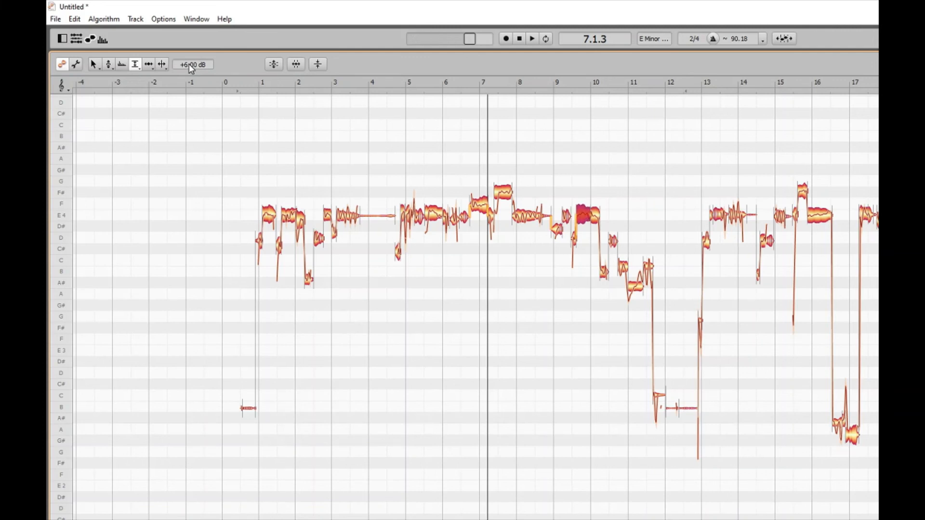
# Move the selection back note by note to the short note at bar 9 and raise its level to +2 dB.
pyautogui.press('Left')
pyautogui.press('Left')
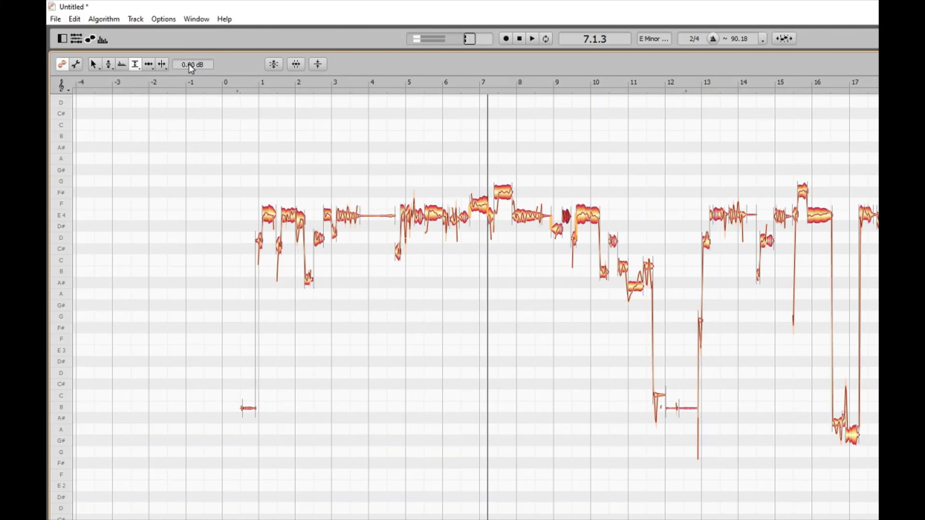
pyautogui.press('Left')
pyautogui.scroll(2, 192, 69)
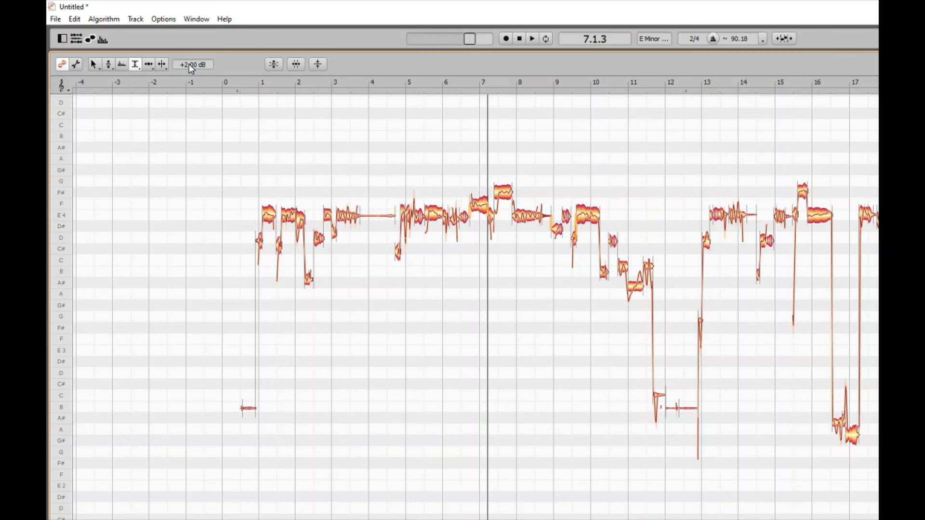
# Move the selection forward through the notes to the A# note starting at bar 11.
pyautogui.press('Right')
pyautogui.press('Right')
pyautogui.press('Right')
pyautogui.hotkey('ctrl', 'Down')
pyautogui.hotkey('ctrl', 'Down')
pyautogui.hotkey('ctrl', 'Down')
pyautogui.hotkey('ctrl', 'Down')
pyautogui.hotkey('ctrl', 'Down')
pyautogui.hotkey('ctrl', 'Down')
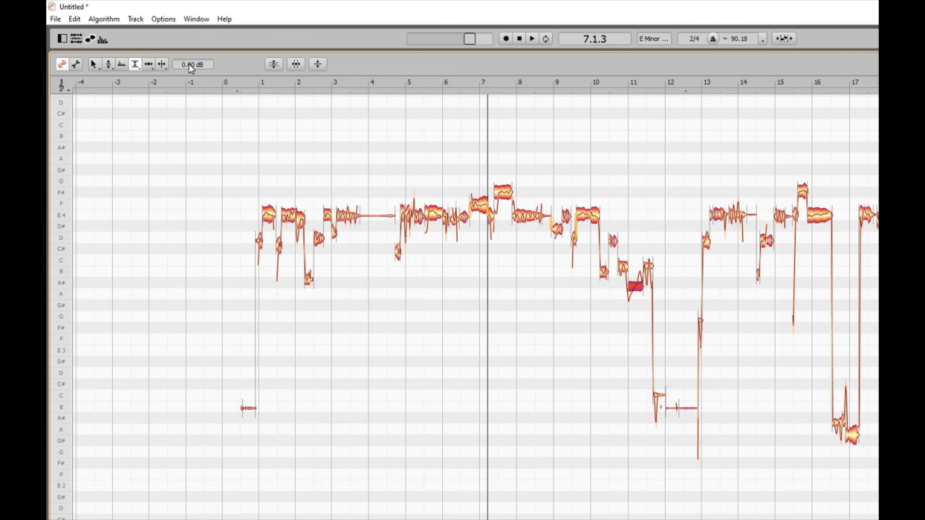
# Use the Pitch Modulation tool to set the selected A# note's modulation to 0 % and play it.
pyautogui.press('F2')
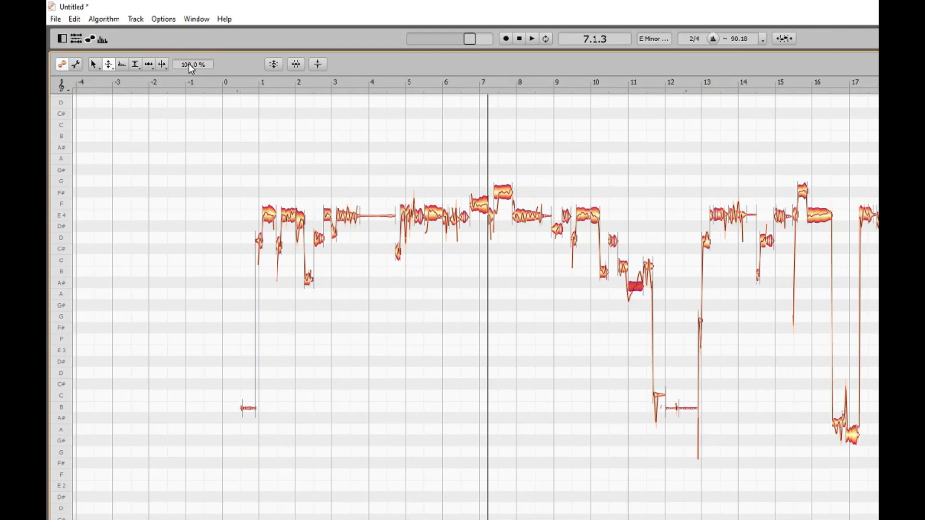
pyautogui.moveTo(189, 65); pyautogui.dragTo(189, 89)
pyautogui.press('space')
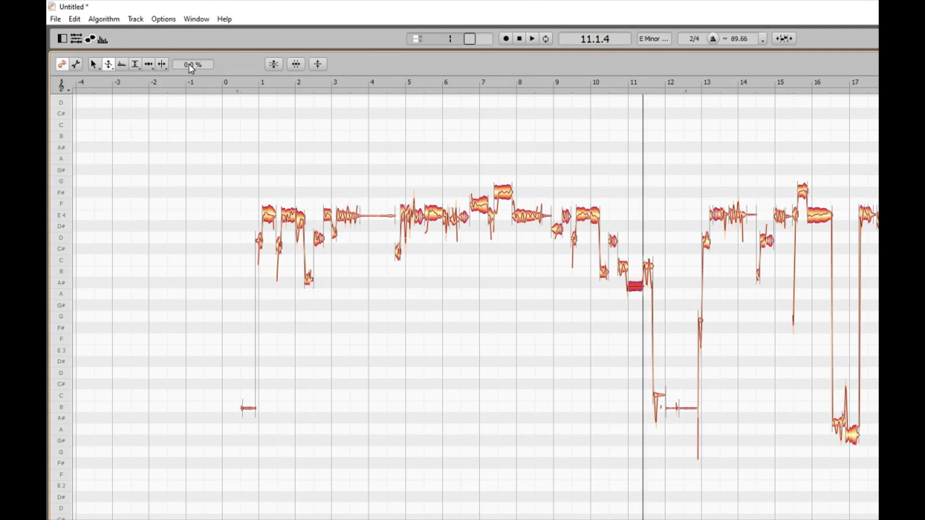